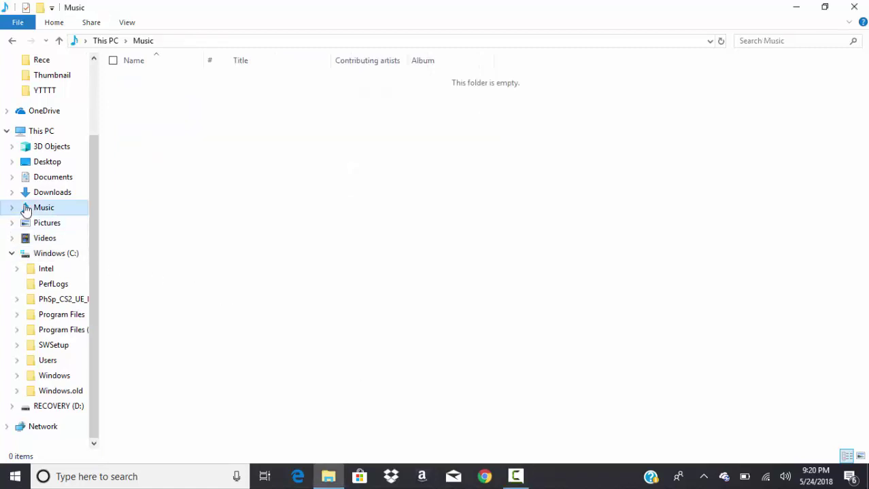
# Step: Navigate from the Windows (C:) drive to Program Files\Epic Games\Fortnite\FortniteGame\Content\Paks
pyautogui.click(66, 255)
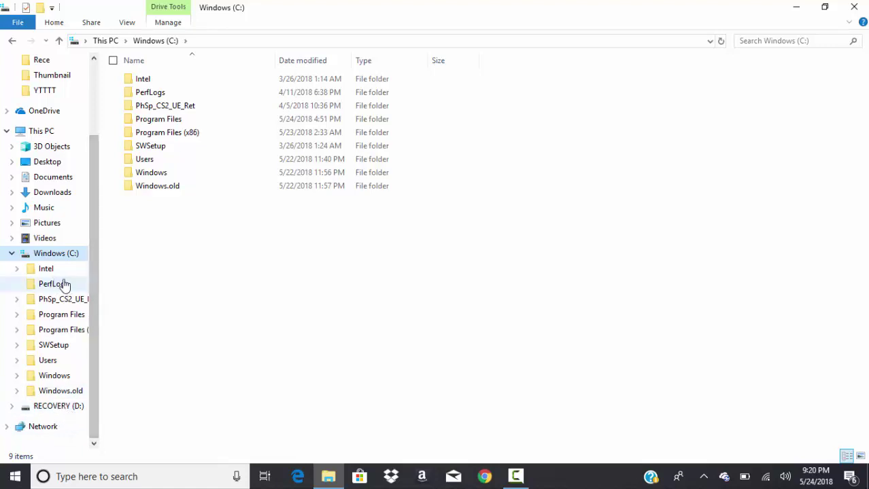
pyautogui.doubleClick(208, 127)
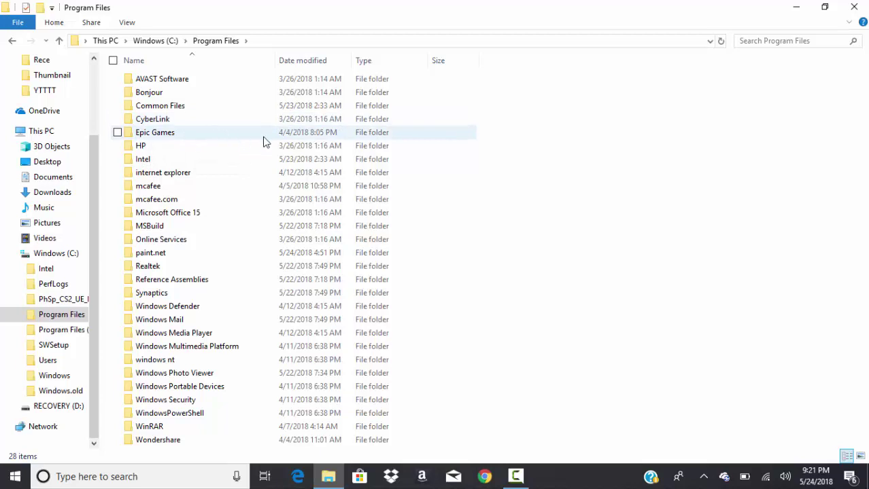
pyautogui.moveTo(224, 155)
pyautogui.doubleClick(199, 134)
pyautogui.doubleClick(155, 81)
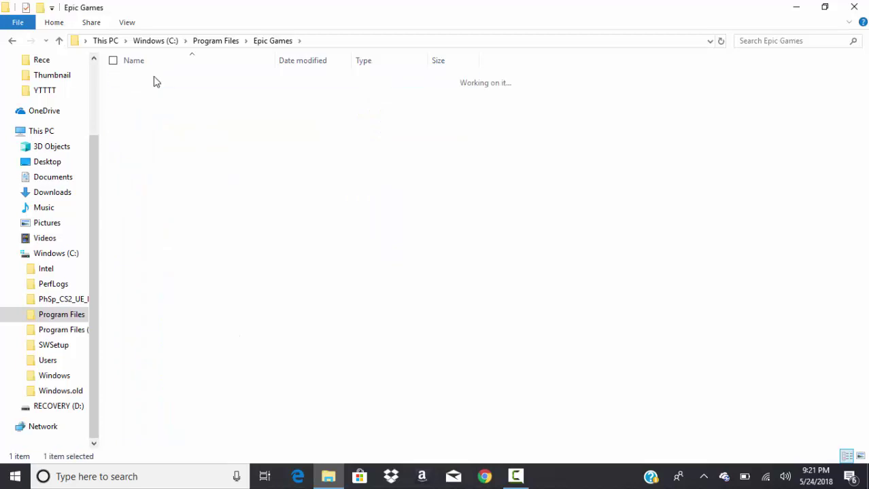
pyautogui.doubleClick(153, 96)
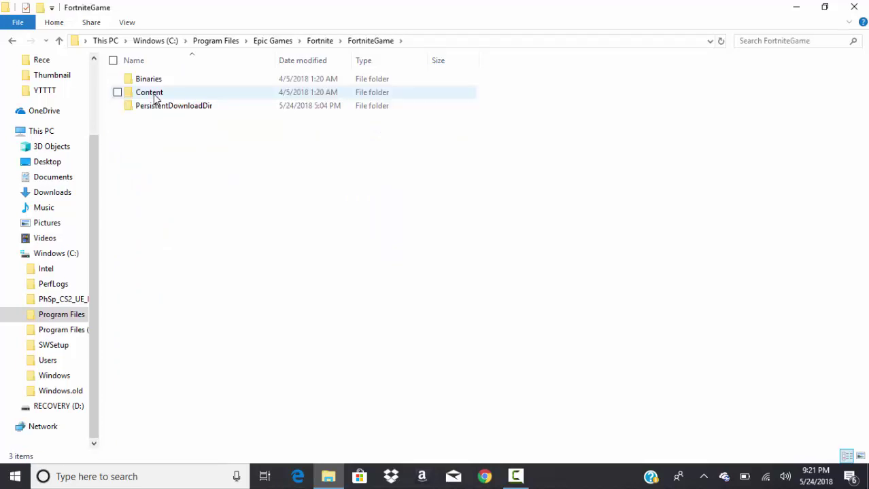
pyautogui.doubleClick(156, 95)
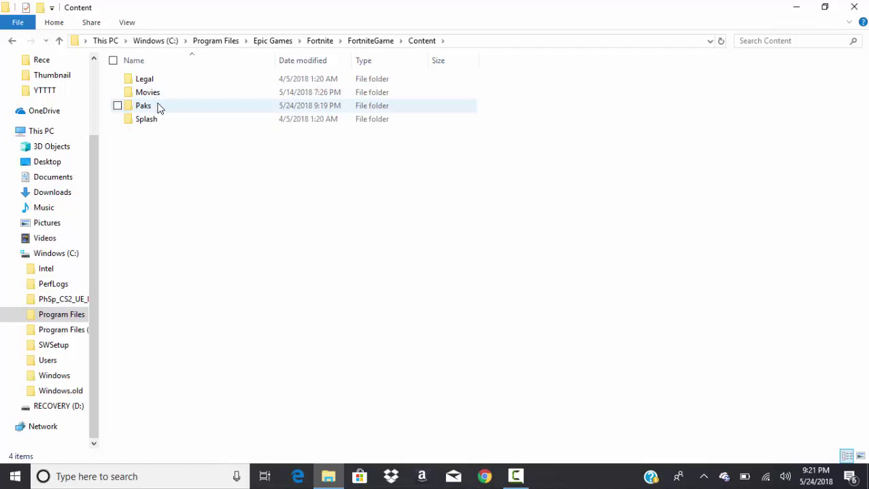
pyautogui.doubleClick(157, 106)
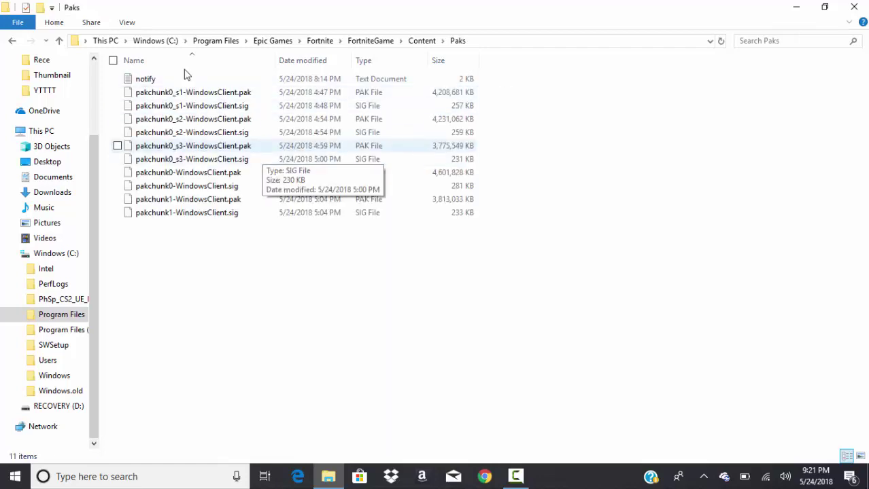
# Step: Create a text document named AEA in the Paks folder and open it
pyautogui.rightClick(206, 250)
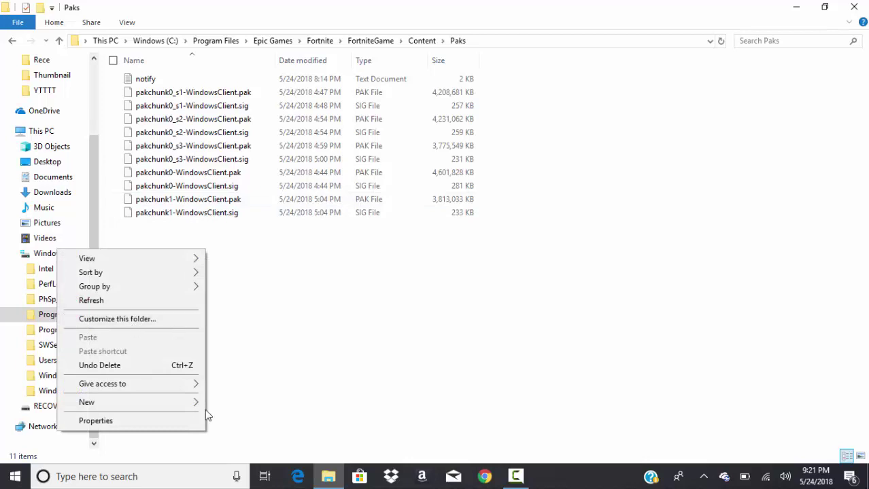
pyautogui.moveTo(150, 401)
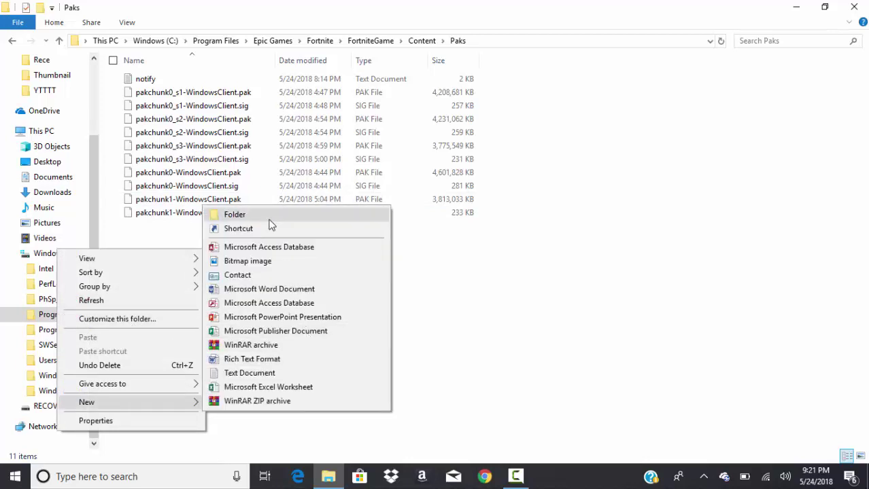
pyautogui.click(265, 373)
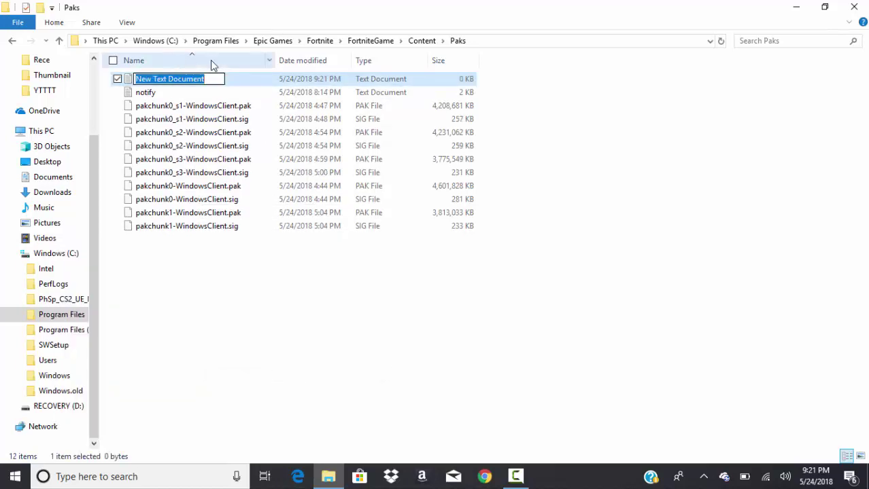
pyautogui.press('BackSpace')
pyautogui.write('AE')
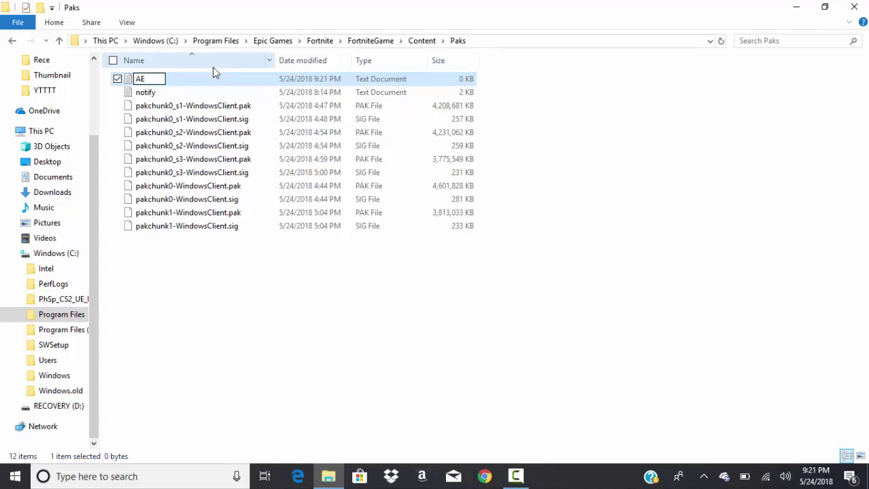
pyautogui.press('BackSpace')
pyautogui.press('BackSpace')
pyautogui.write('T=')
pyautogui.press('BackSpace')
pyautogui.press('BackSpace')
pyautogui.write('AEA')
pyautogui.press('Return')
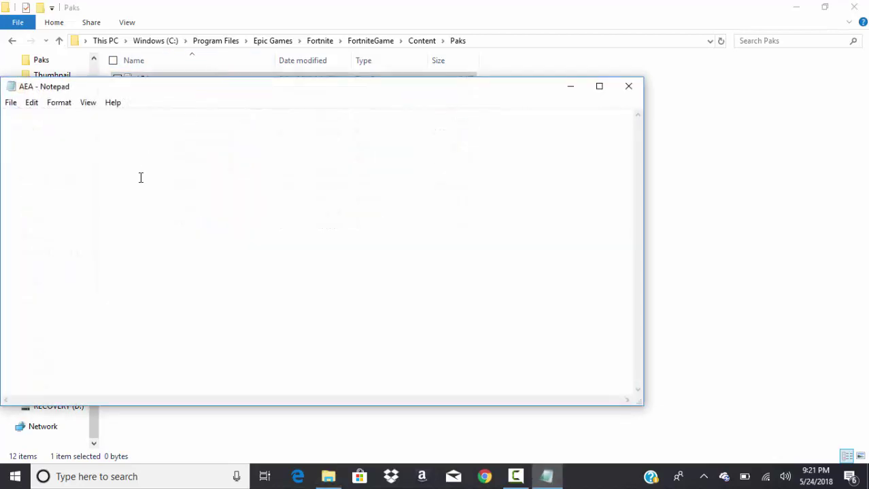
# Step: Paste the copied encryption key into the AEA text document, then close it and save the change
pyautogui.hotkey('ctrl', 'v')
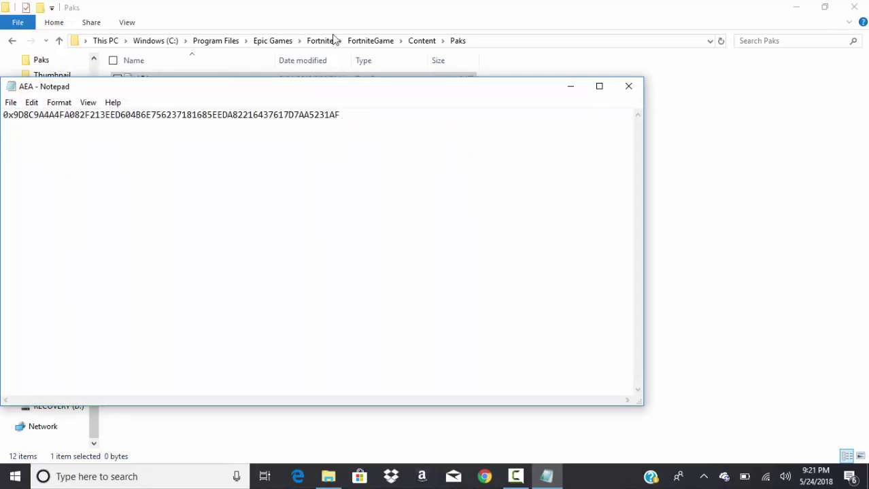
pyautogui.click(627, 89)
pyautogui.click(400, 252)
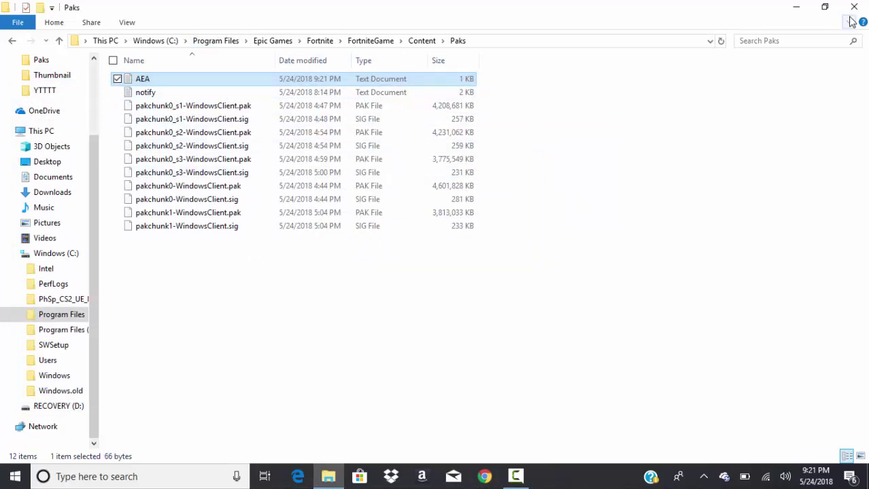
# Step: Shrink the Paks folder window and move SDL2.dll and umodel from the desktop into the folder
pyautogui.click(825, 7)
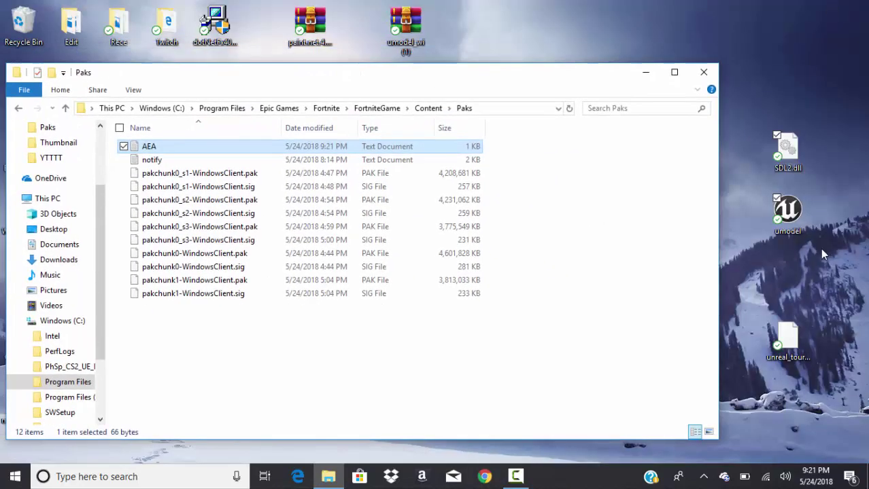
pyautogui.moveTo(764, 243); pyautogui.dragTo(824, 130)
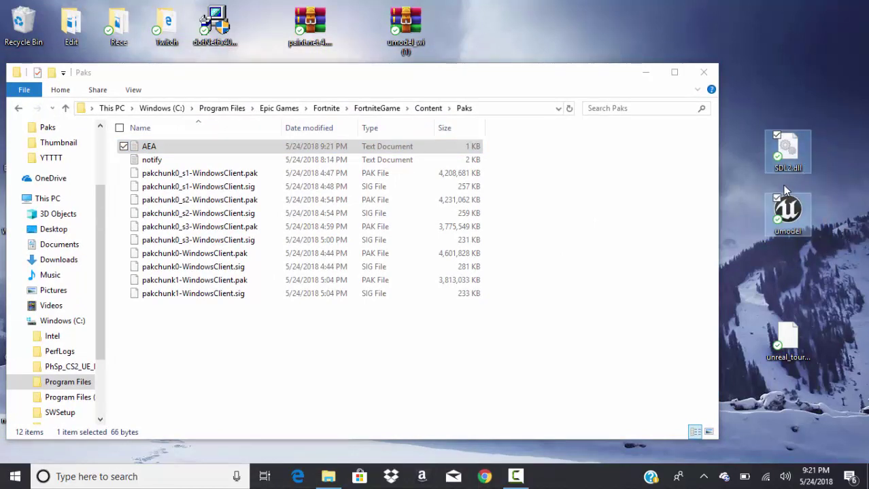
pyautogui.moveTo(787, 167); pyautogui.dragTo(381, 334)
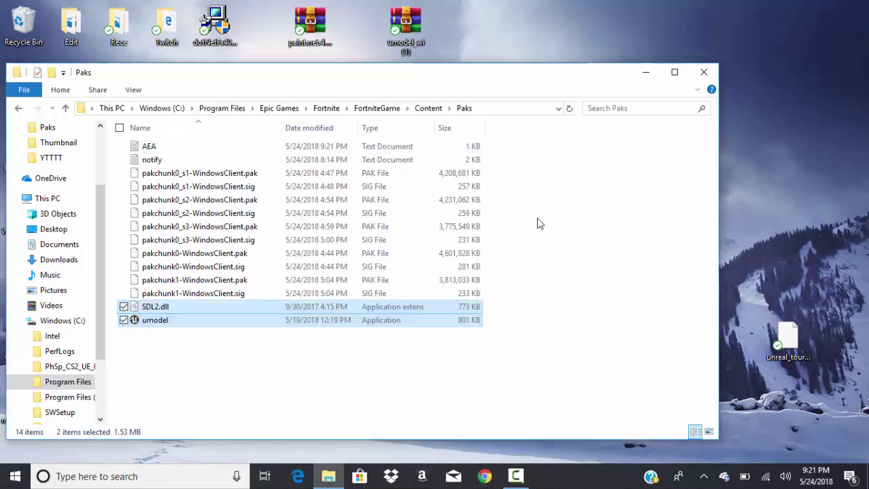
pyautogui.click(343, 349)
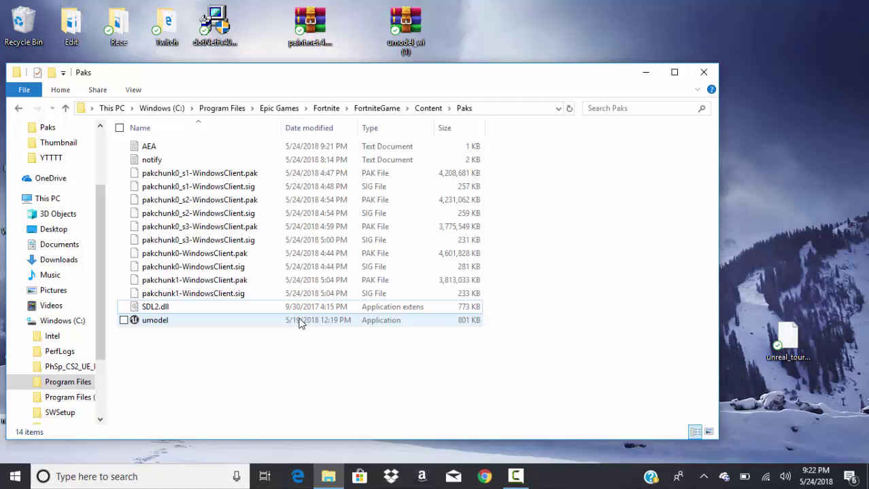
# Step: Launch umodel from the Paks folder and accept its startup options with game detection overridden to Unreal engine 4, version Unreal engine 4.0
pyautogui.click(299, 323)
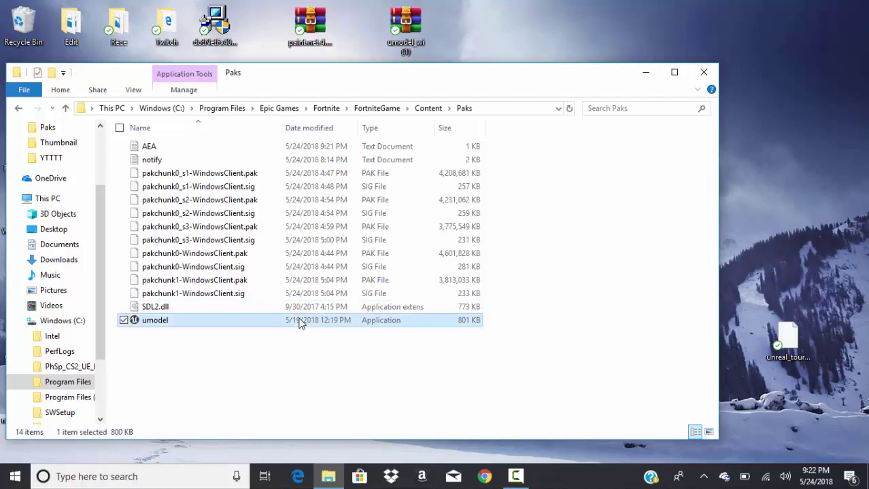
pyautogui.doubleClick(299, 323)
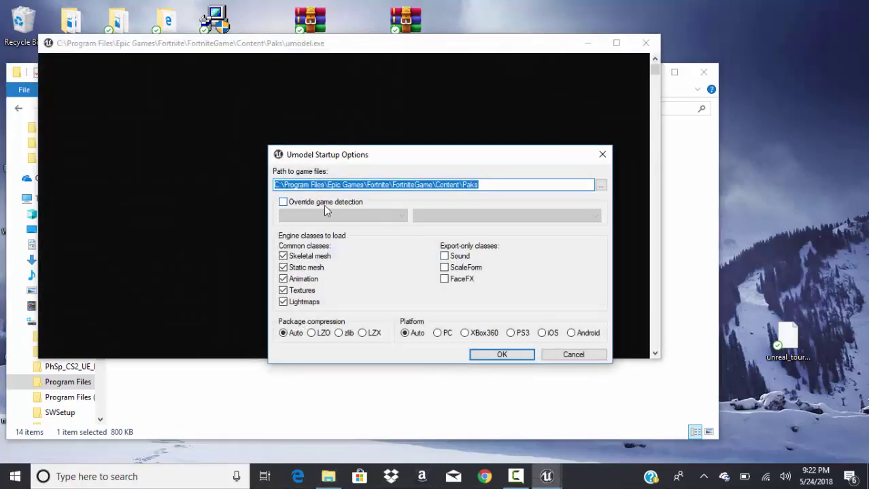
pyautogui.click(283, 203)
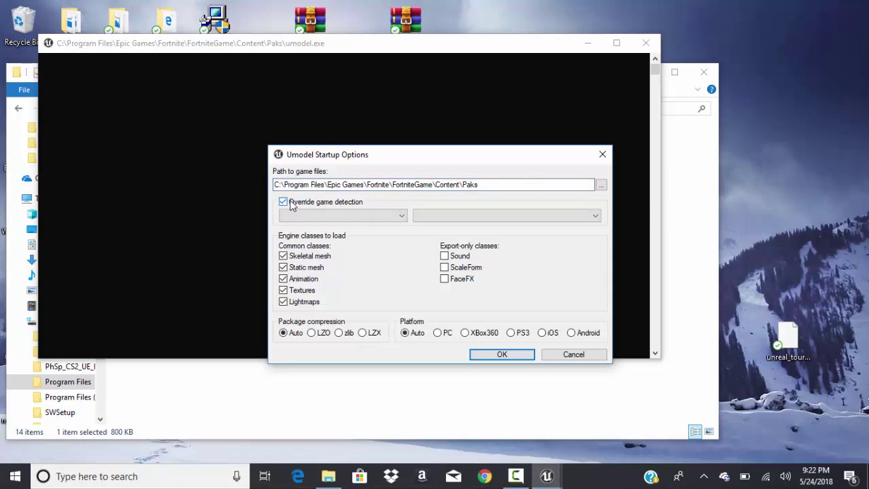
pyautogui.click(364, 216)
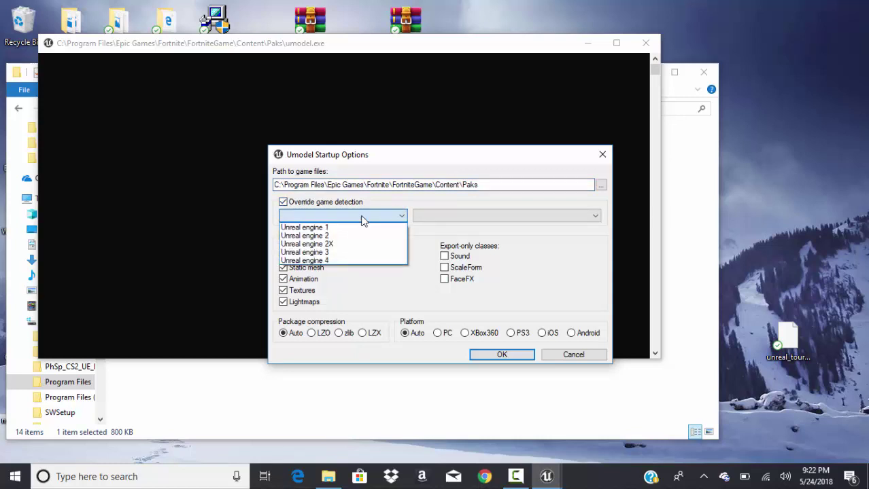
pyautogui.click(316, 262)
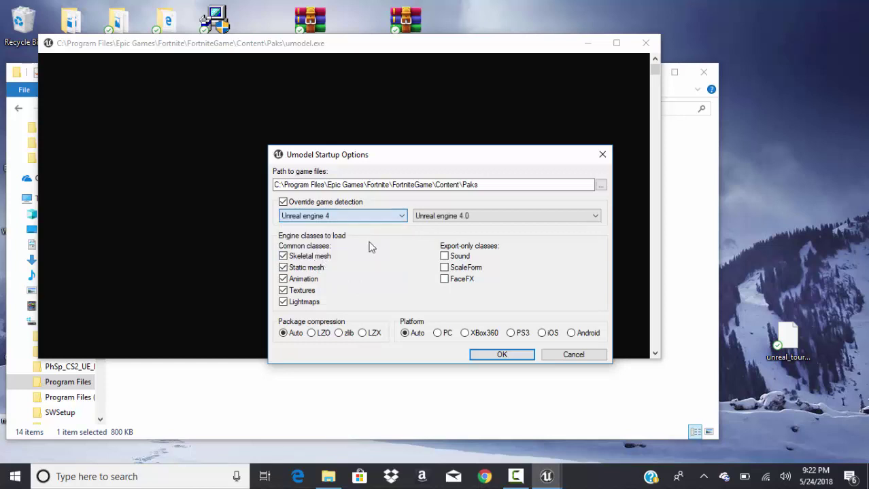
pyautogui.click(514, 216)
pyautogui.click(469, 384)
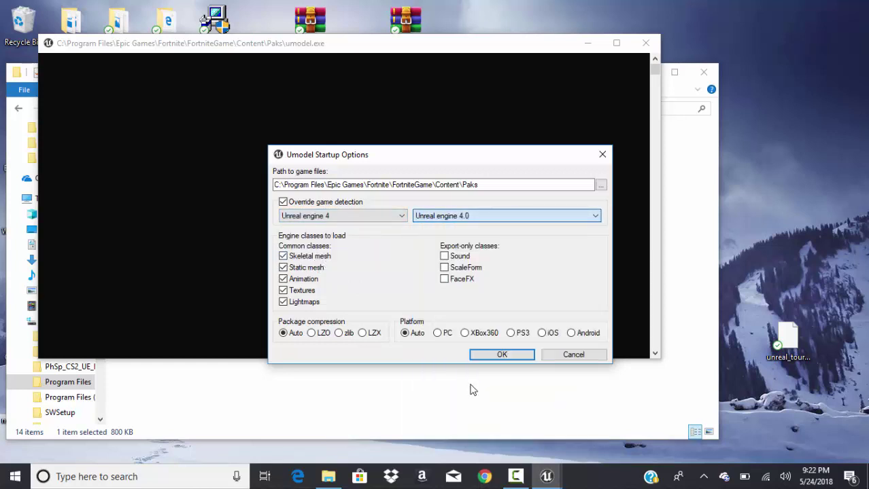
pyautogui.click(502, 356)
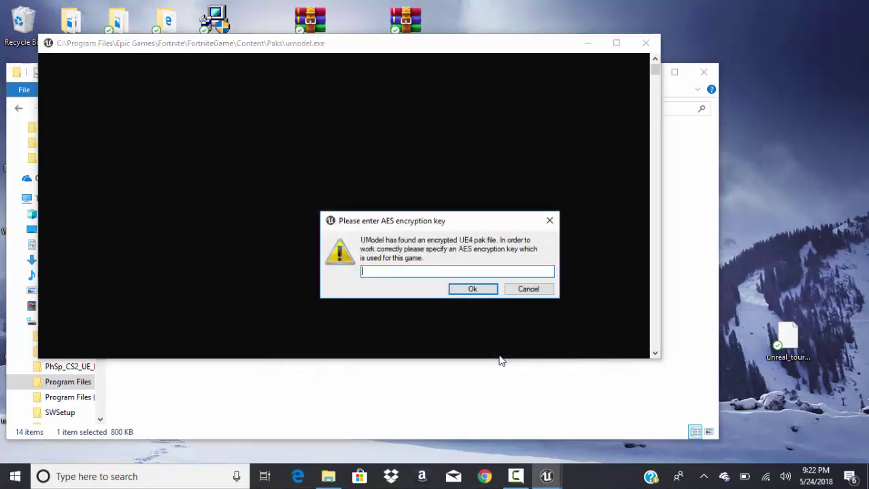
# Step: Paste the AES encryption key into the key field and confirm it to load the game packages
pyautogui.hotkey('ctrl', 'v')
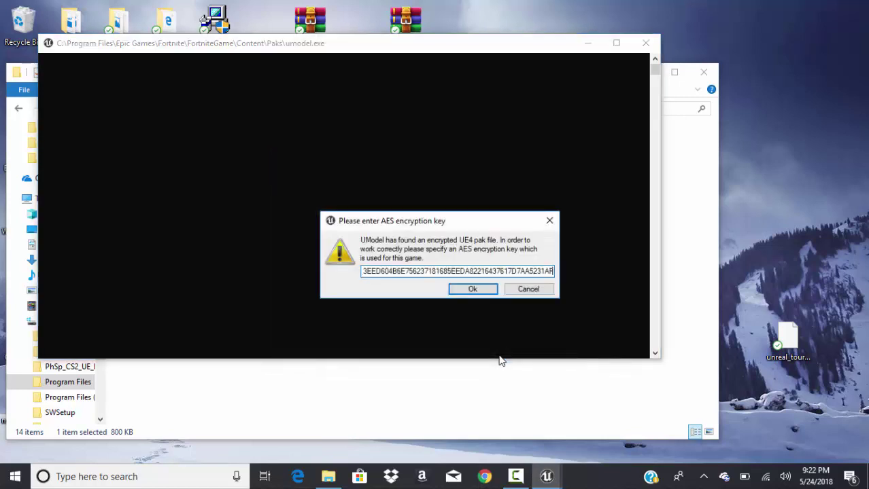
pyautogui.click(473, 288)
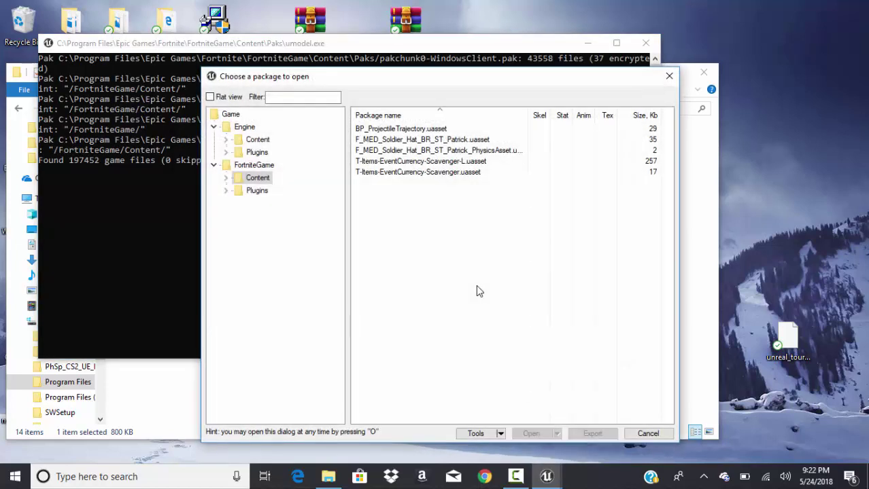
# Step: Expand the FortniteGame package tree through Content, UI, Foundation, Textures and Icons down to the Heroes subfolders
pyautogui.click(225, 178)
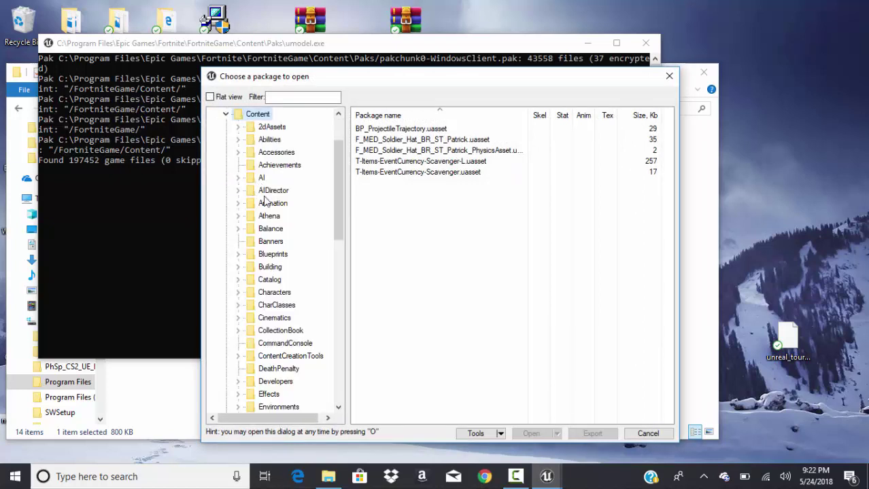
pyautogui.click(242, 215)
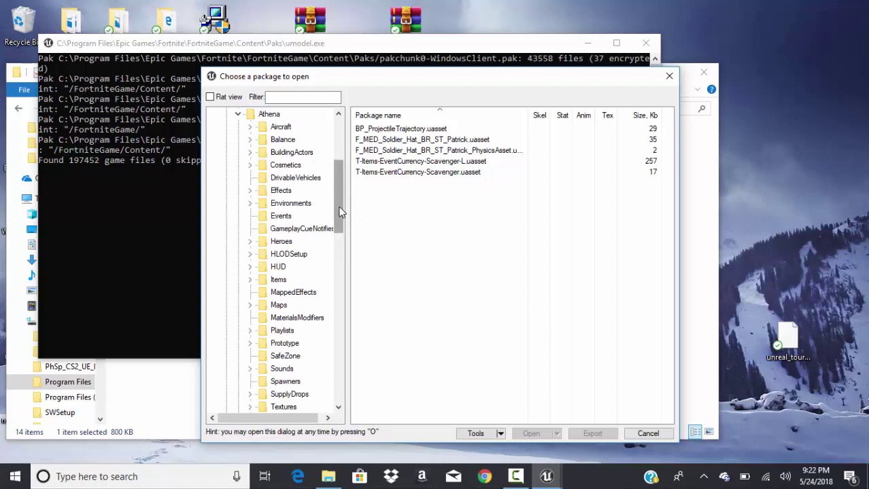
pyautogui.moveTo(342, 212); pyautogui.dragTo(339, 369)
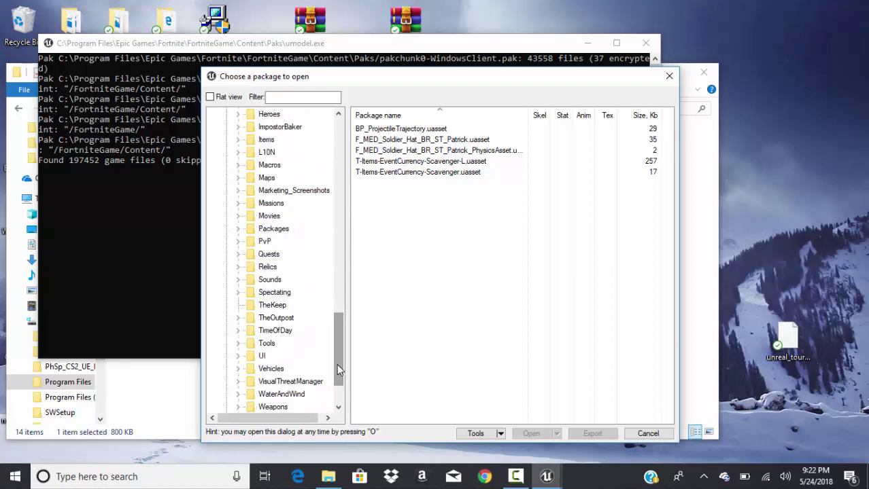
pyautogui.click(238, 358)
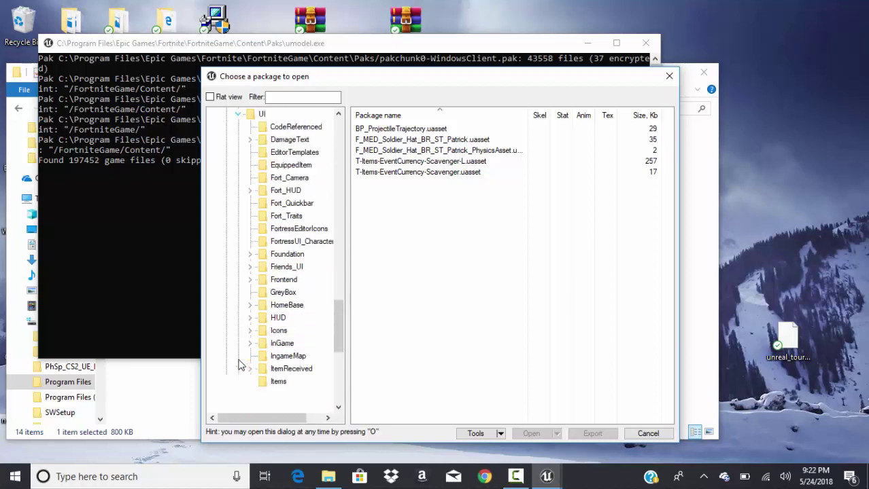
pyautogui.click(250, 254)
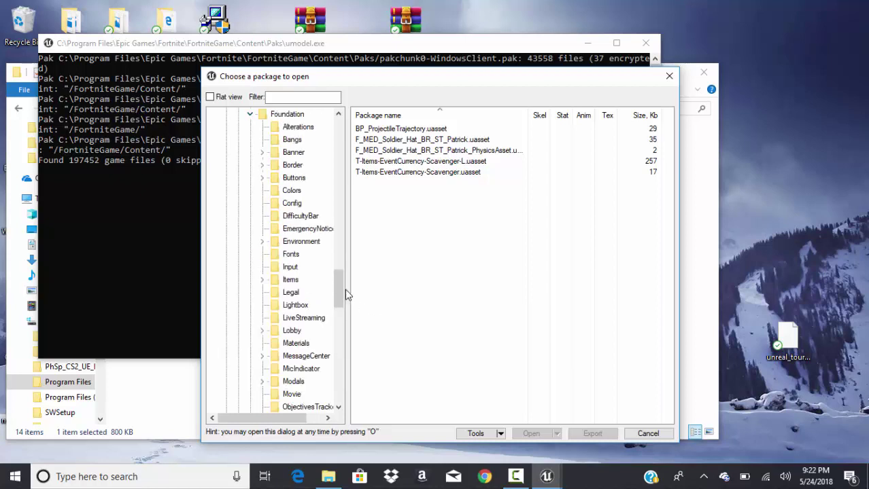
pyautogui.moveTo(342, 293); pyautogui.dragTo(339, 342)
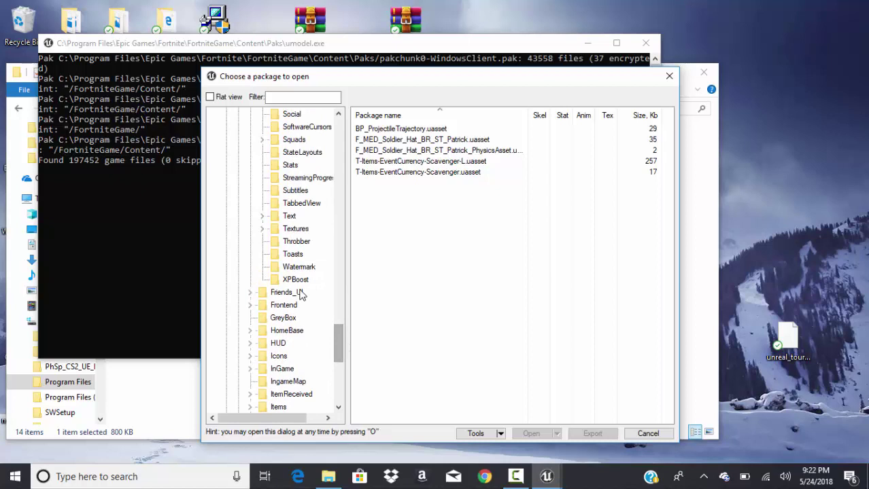
pyautogui.click(263, 230)
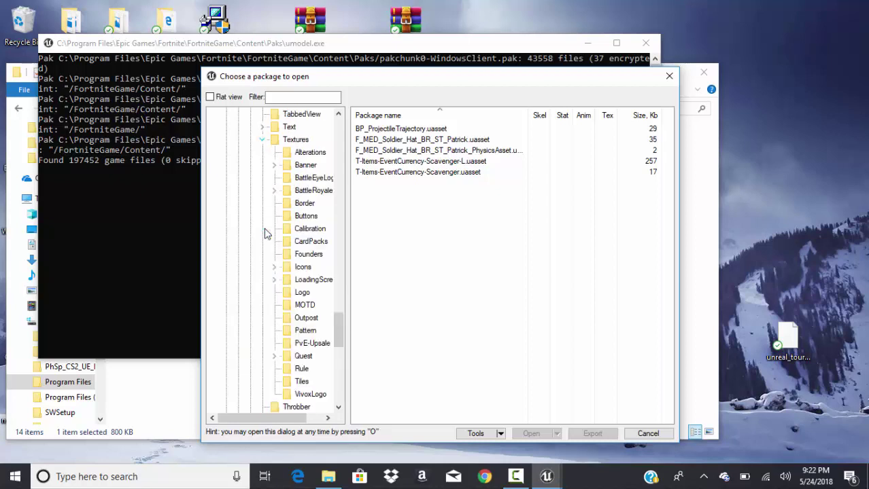
pyautogui.click(274, 267)
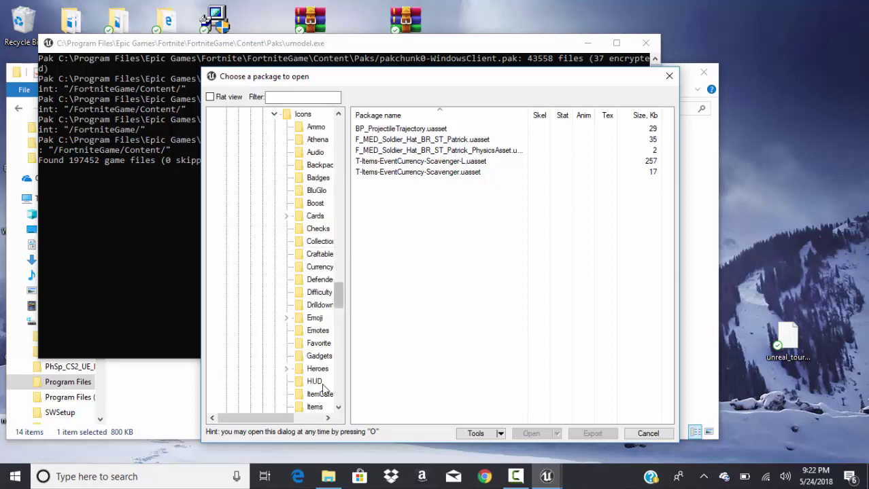
pyautogui.moveTo(265, 416); pyautogui.dragTo(294, 414)
pyautogui.click(239, 369)
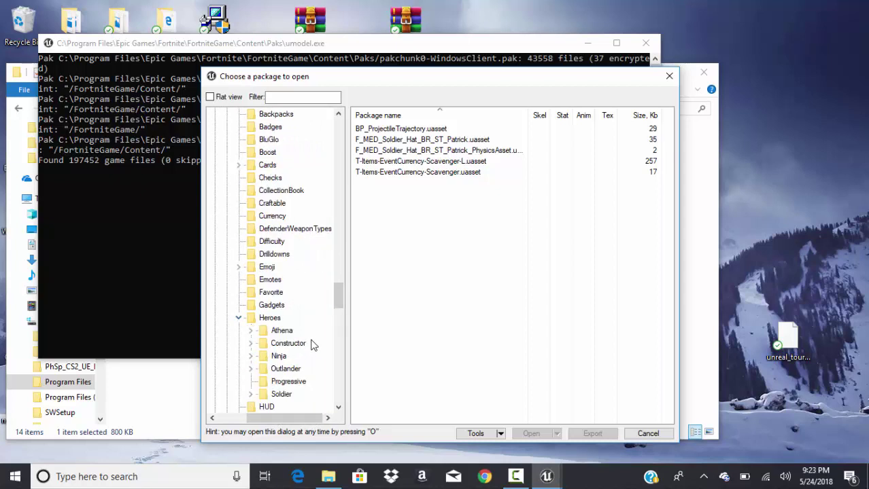
# Step: List the packages in the Soldier folder under Heroes > Athena and filter them by "-L"
pyautogui.click(251, 331)
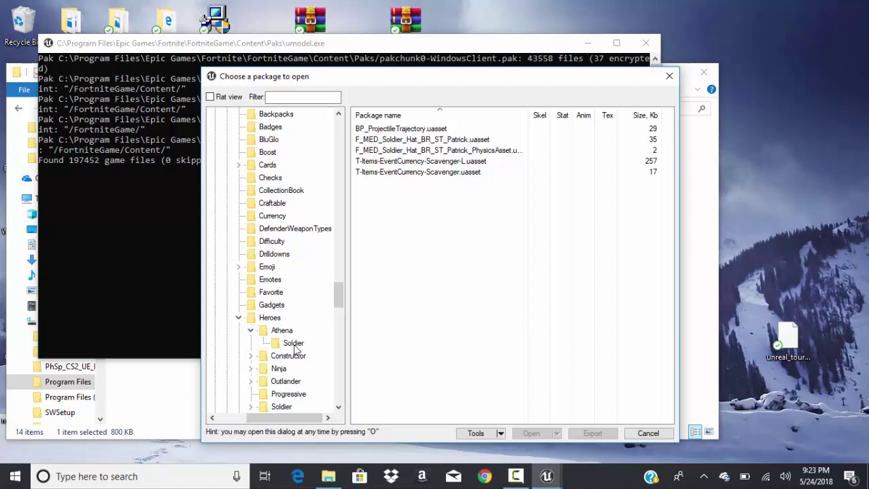
pyautogui.click(293, 345)
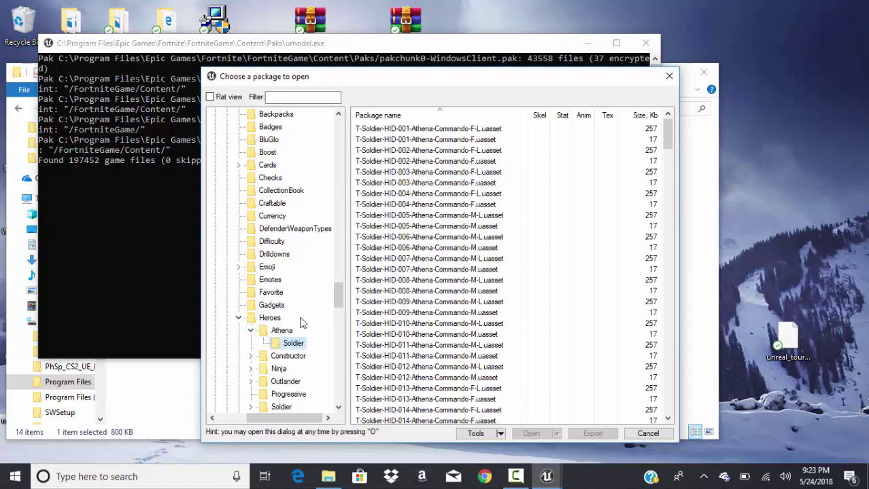
pyautogui.click(278, 96)
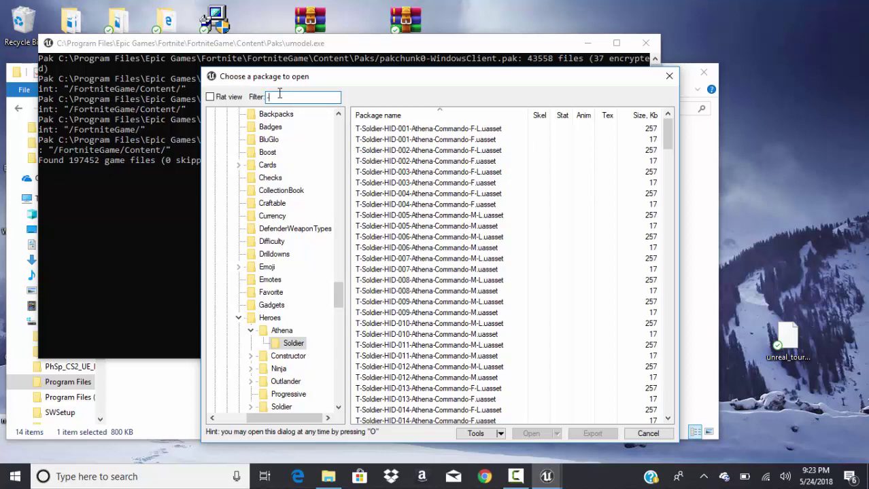
pyautogui.write('-L')
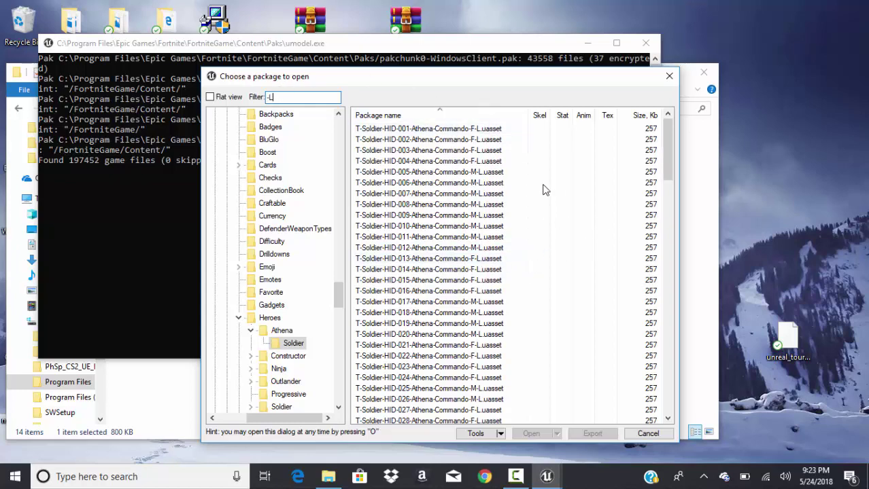
# Step: Export all the filtered Athena Soldier packages, from HID-001 through HID-131
pyautogui.moveTo(523, 125); pyautogui.dragTo(419, 441)
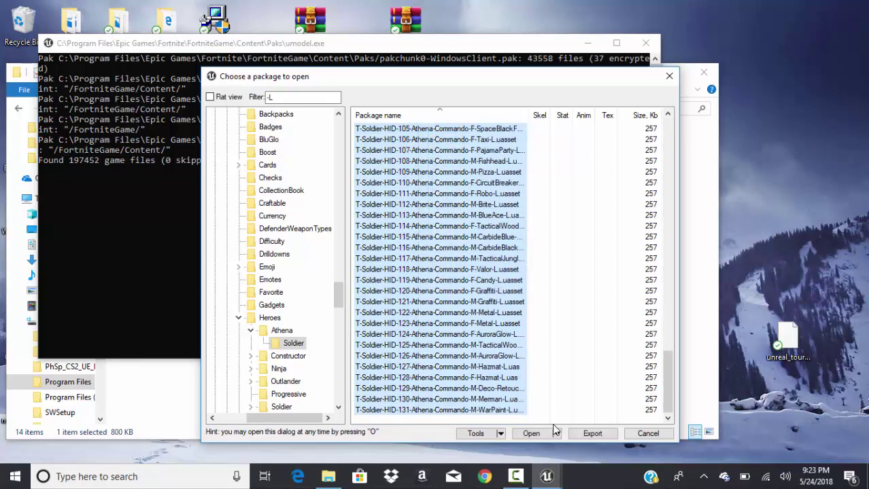
pyautogui.click(591, 433)
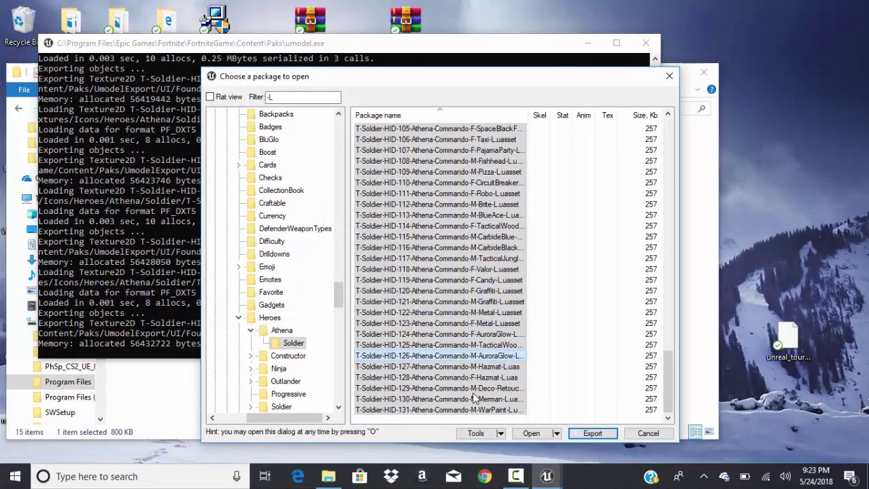
# Step: Switch to File Explorer, maximize the Paks window and open UmodelExport through UI, Foundation, Textures, Icons, Heroes and Athena to Soldier
pyautogui.click(327, 478)
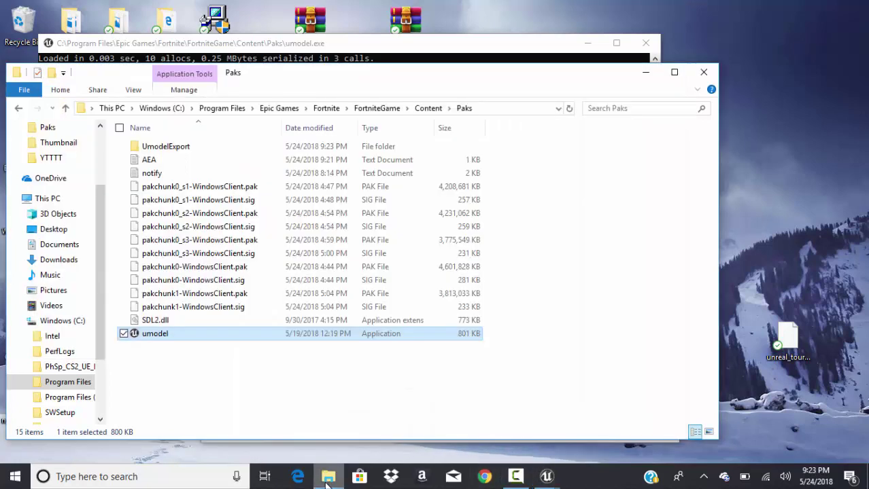
pyautogui.click(675, 73)
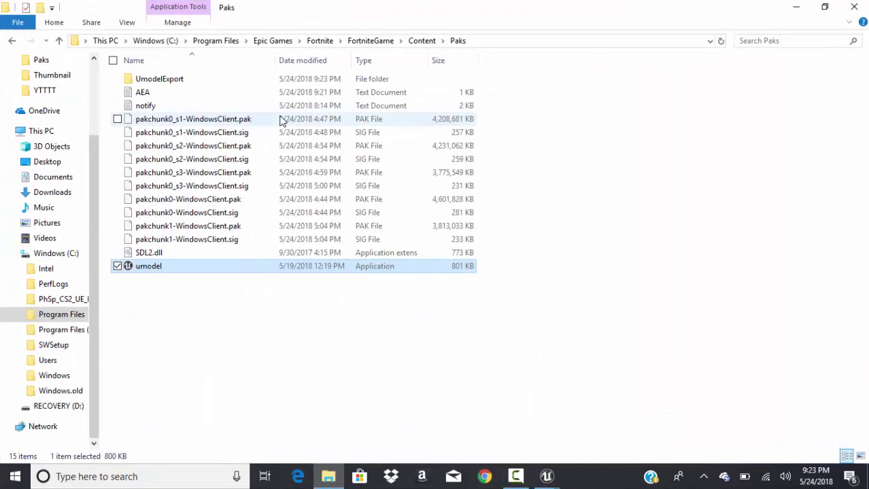
pyautogui.doubleClick(181, 83)
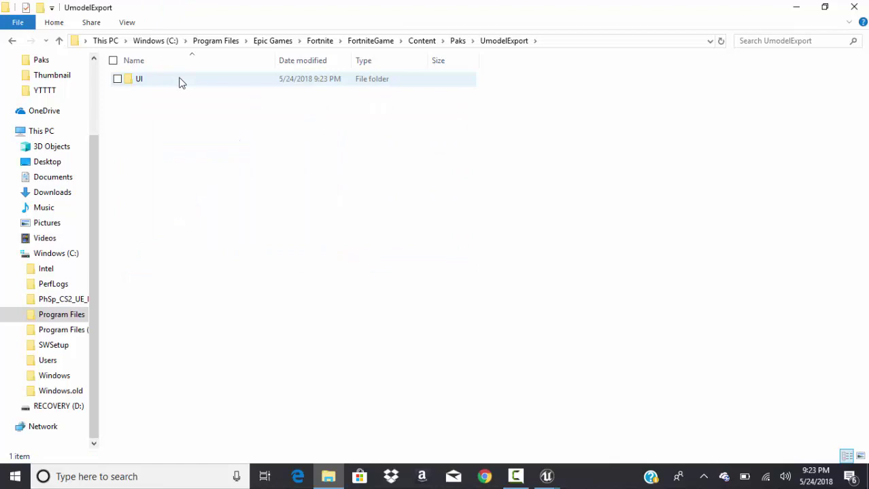
pyautogui.doubleClick(180, 82)
pyautogui.doubleClick(180, 83)
pyautogui.doubleClick(180, 82)
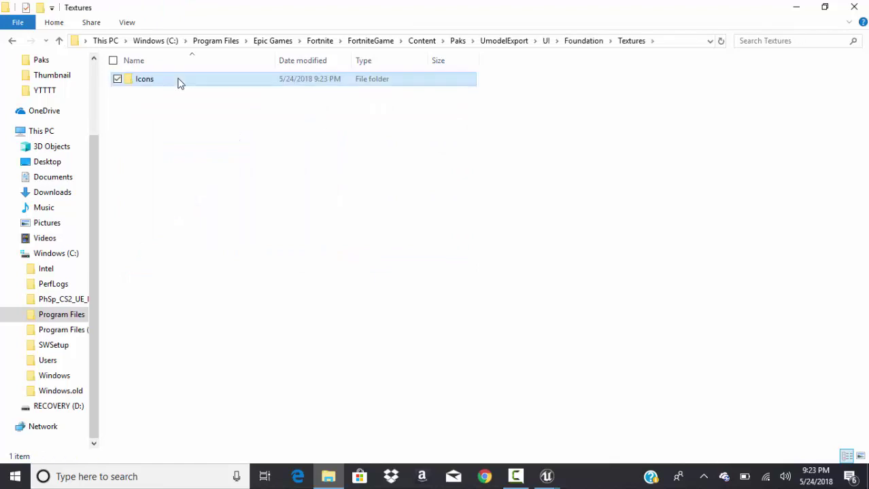
pyautogui.doubleClick(180, 82)
pyautogui.doubleClick(180, 82)
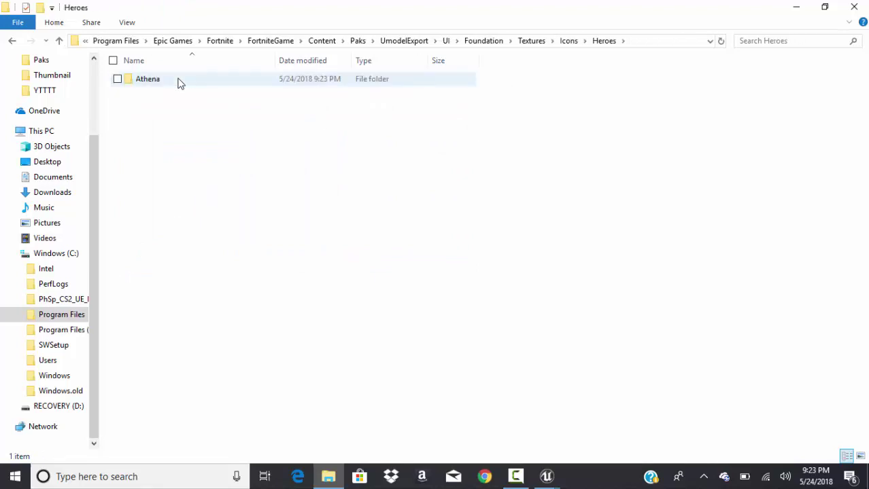
pyautogui.doubleClick(180, 82)
pyautogui.doubleClick(180, 82)
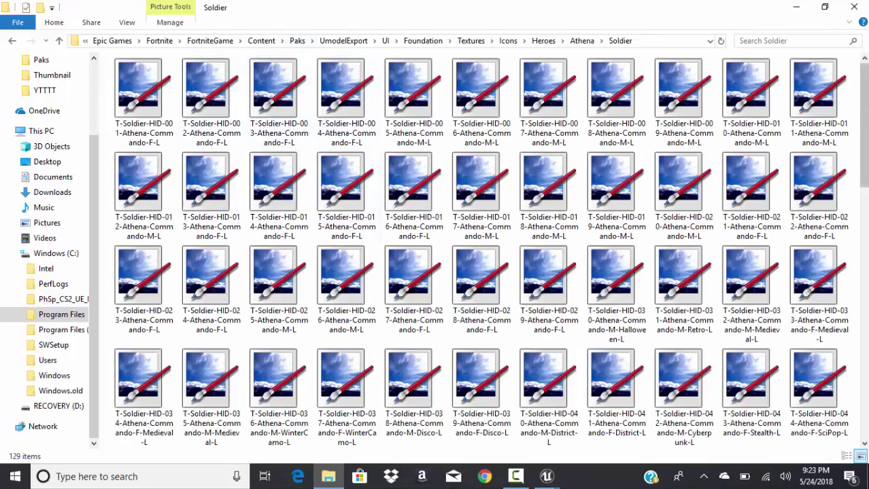
# Step: View the exported HID-131 WarPaint, HID-130 Merman and HID-129 Deco-Retouch icons one by one in paint.net, and close it
pyautogui.moveTo(865, 153); pyautogui.dragTo(861, 446)
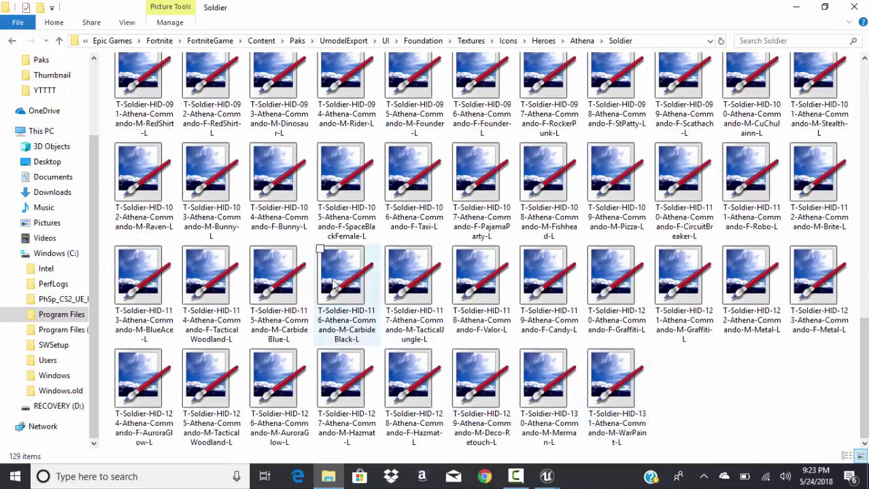
pyautogui.click(622, 390)
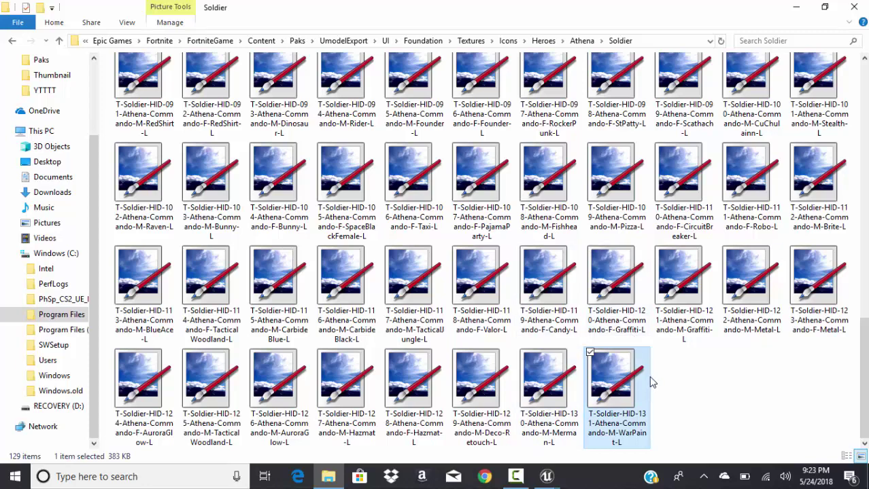
pyautogui.doubleClick(595, 367)
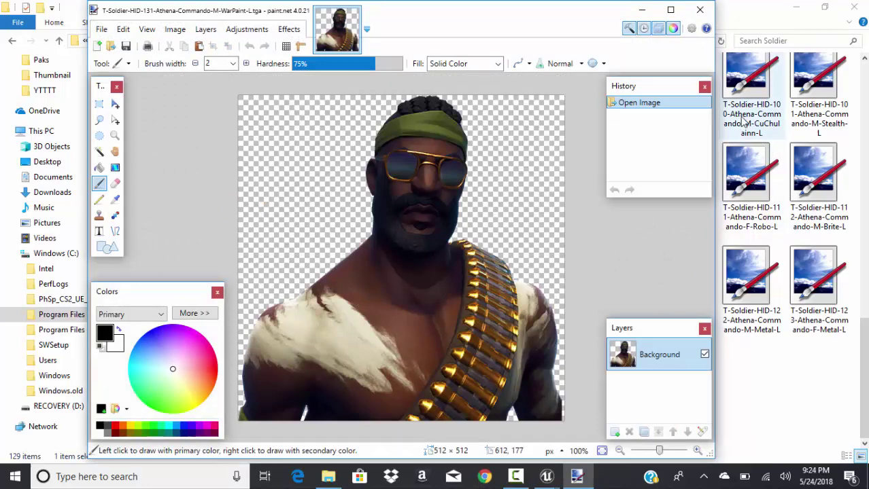
pyautogui.click(641, 11)
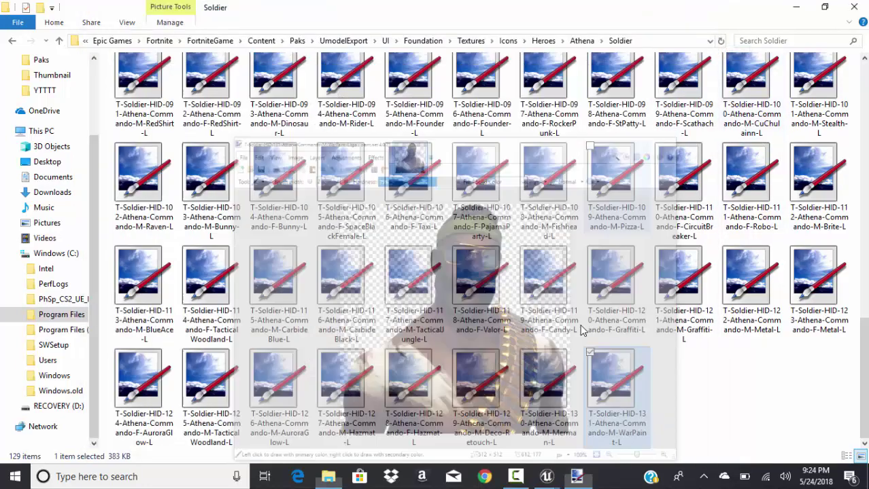
pyautogui.doubleClick(559, 377)
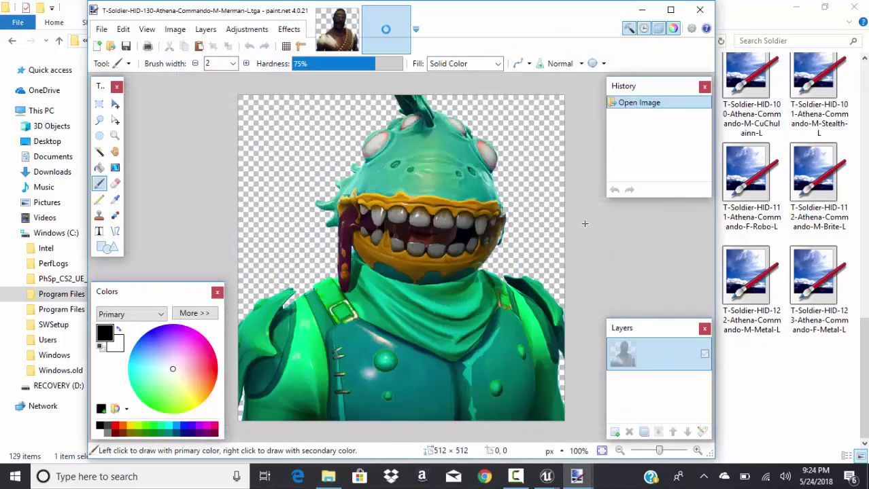
pyautogui.click(641, 11)
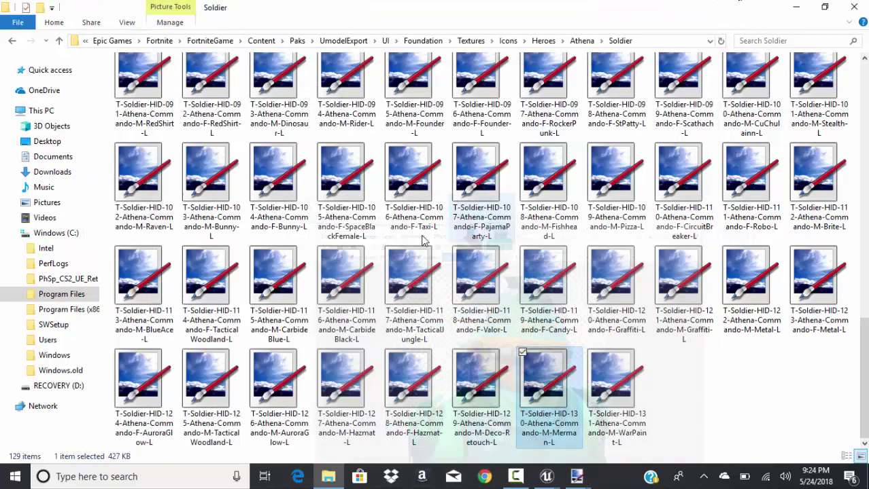
pyautogui.doubleClick(470, 362)
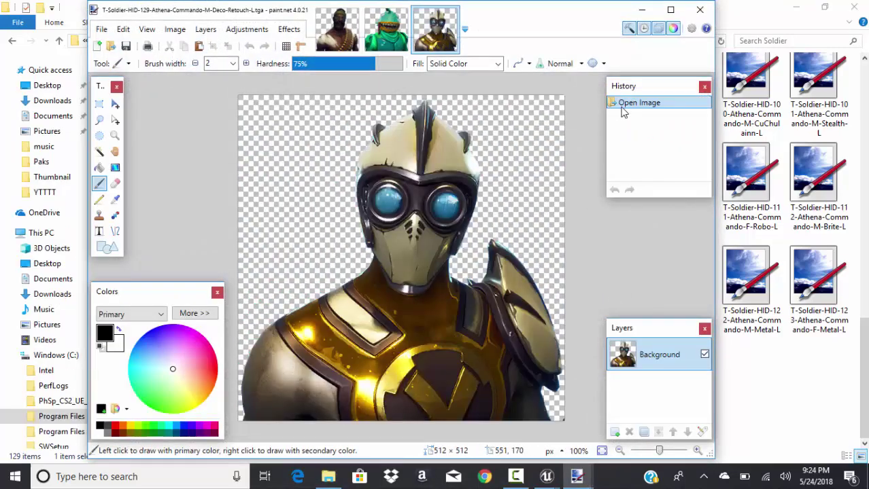
pyautogui.click(700, 10)
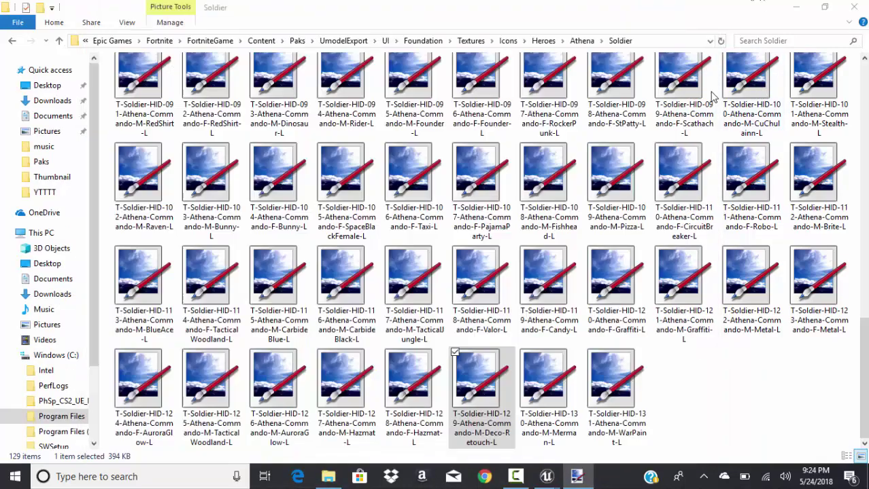
# Step: View the exported HID-122 Metal, HID-014 and HID-017 soldier icons one by one in paint.net, leaving it minimized
pyautogui.click(781, 293)
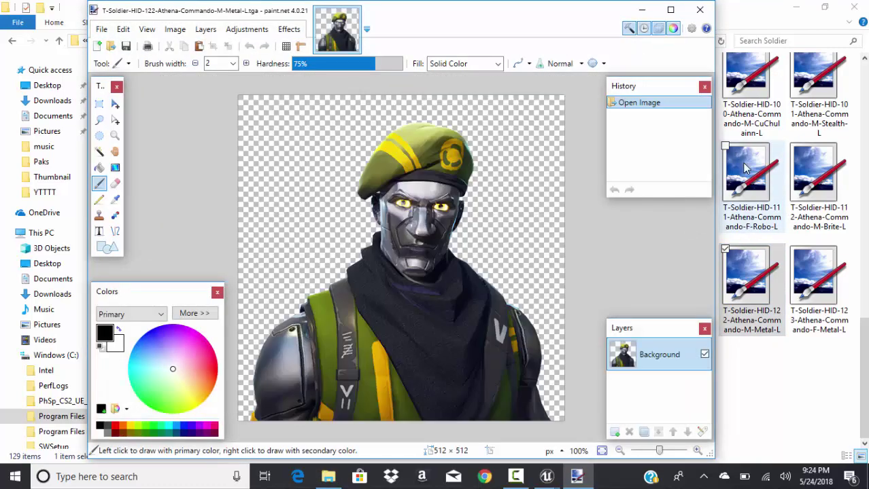
pyautogui.click(701, 9)
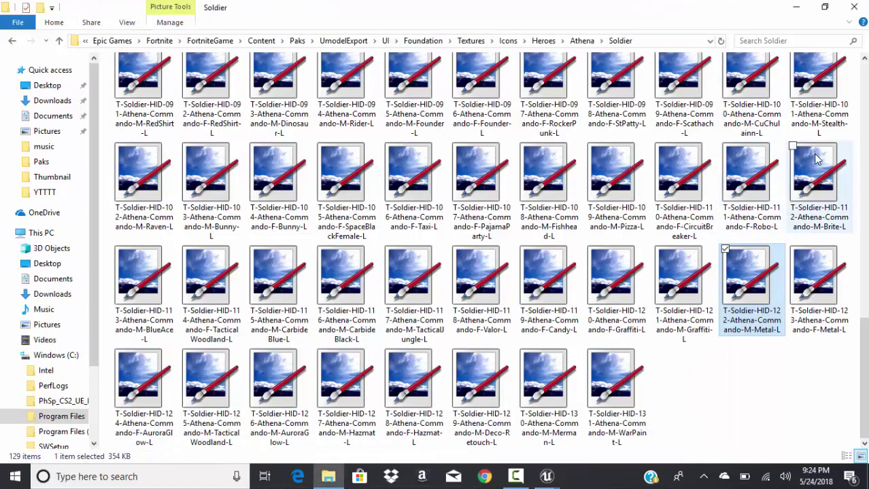
pyautogui.scroll(6, 476, 252)
pyautogui.scroll(4, 476, 252)
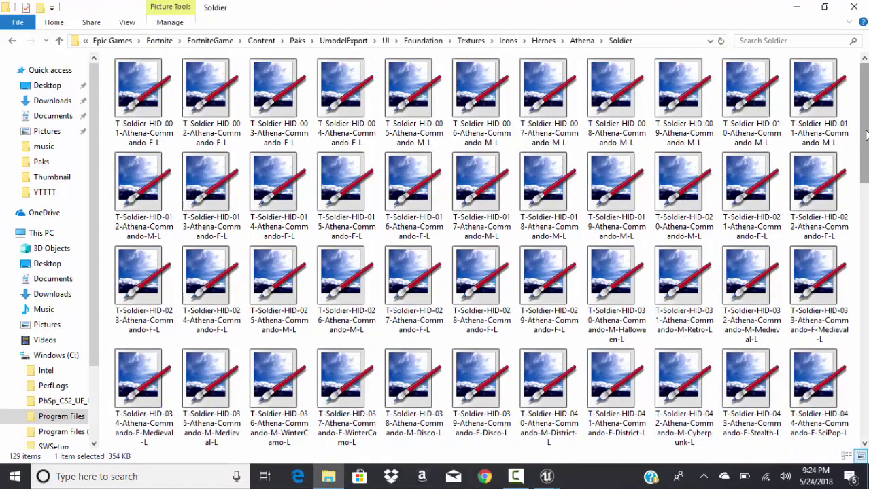
pyautogui.doubleClick(267, 176)
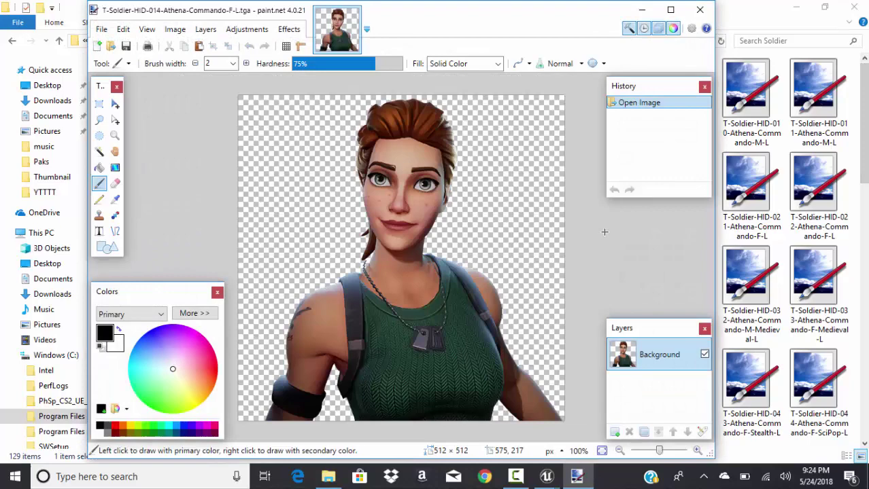
pyautogui.click(700, 11)
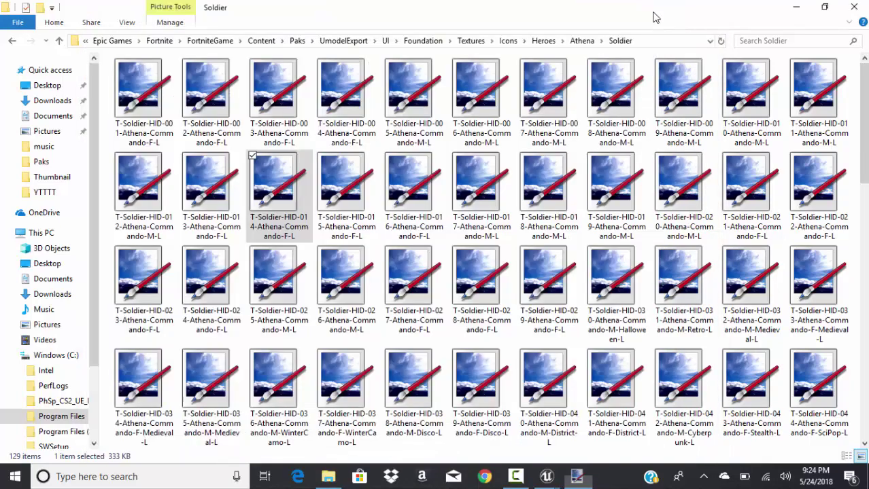
pyautogui.click(494, 209)
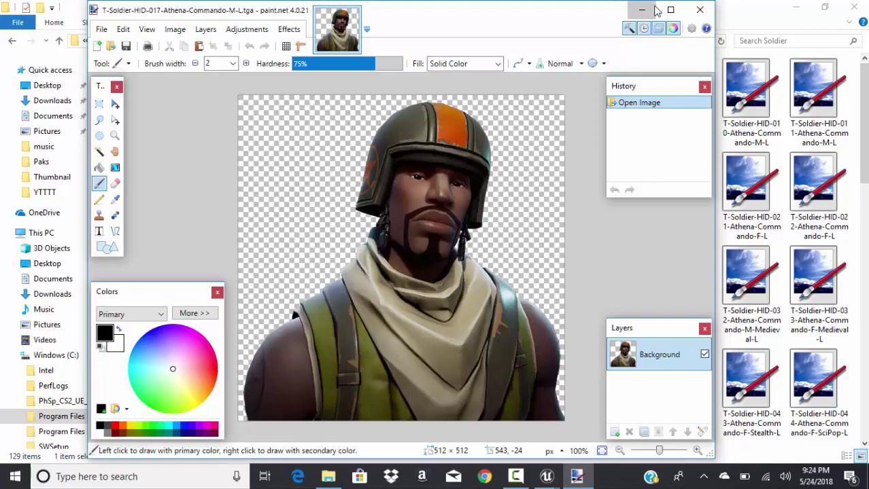
pyautogui.click(641, 9)
pyautogui.moveTo(862, 80)
pyautogui.mouseDown()
pyautogui.moveTo(862, 156)
pyautogui.moveTo(862, 75)
pyautogui.mouseUp()
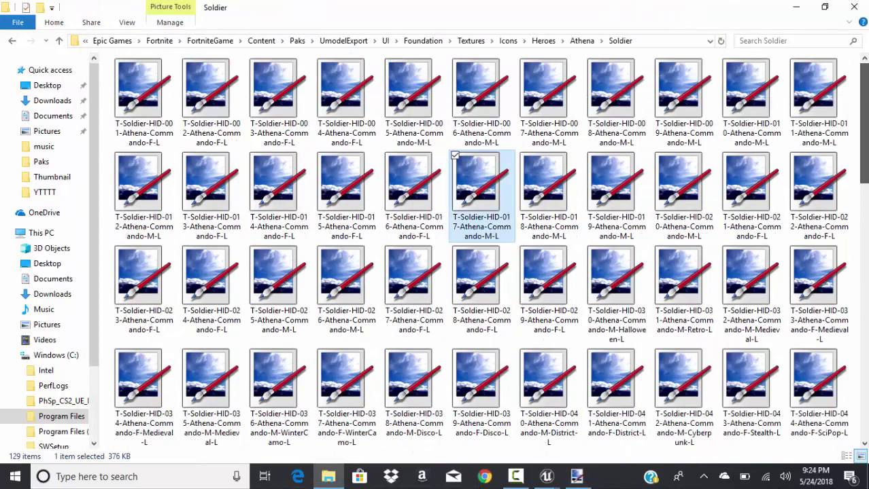
pyautogui.scroll(-12, 491, 251)
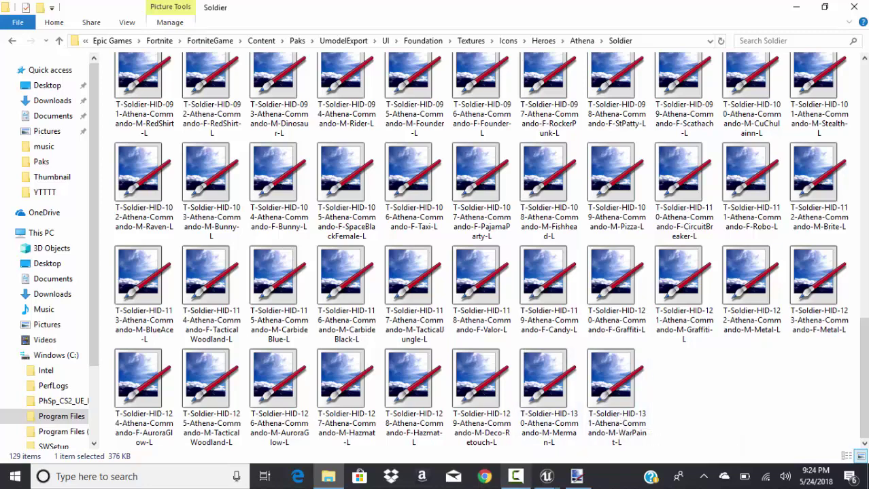
pyautogui.click(516, 479)
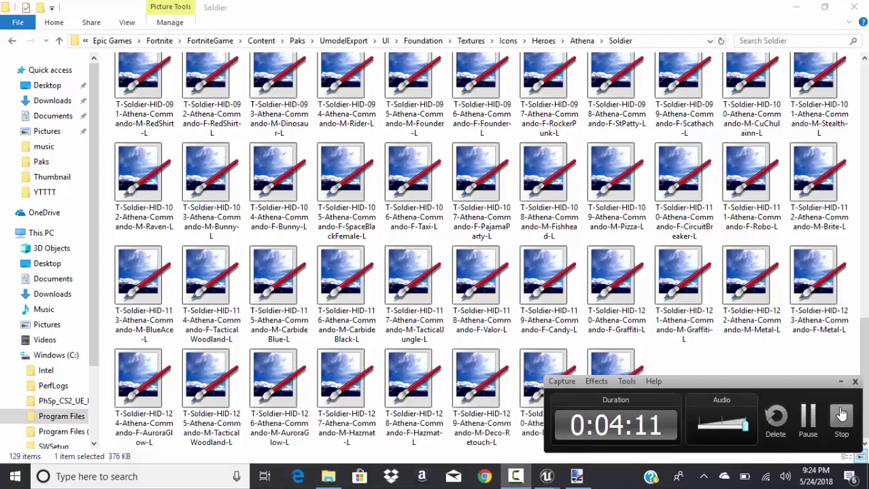